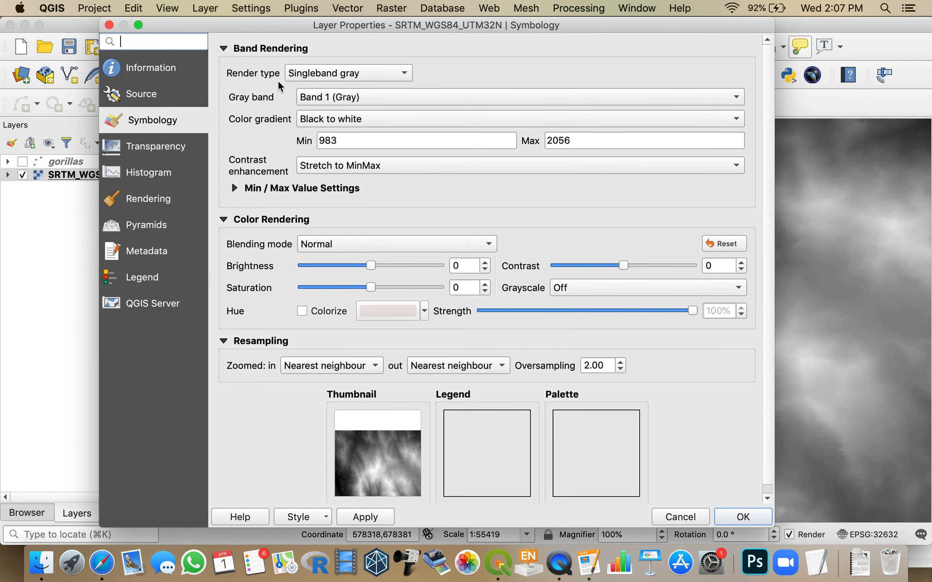
Step: Set the SRTM layer's render type to Singleband pseudocolor and start a new color ramp from the cpt-city catalog
click(320, 76)
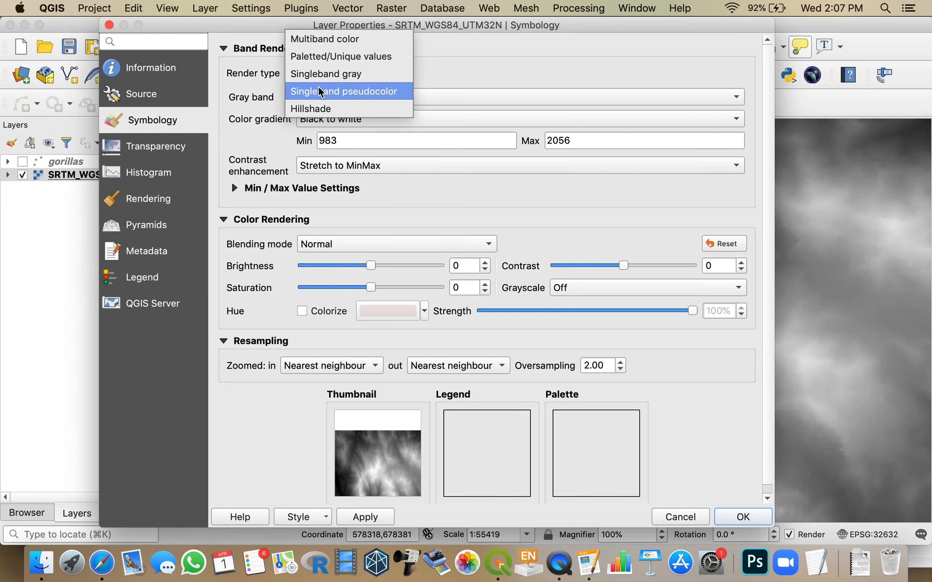
click(320, 92)
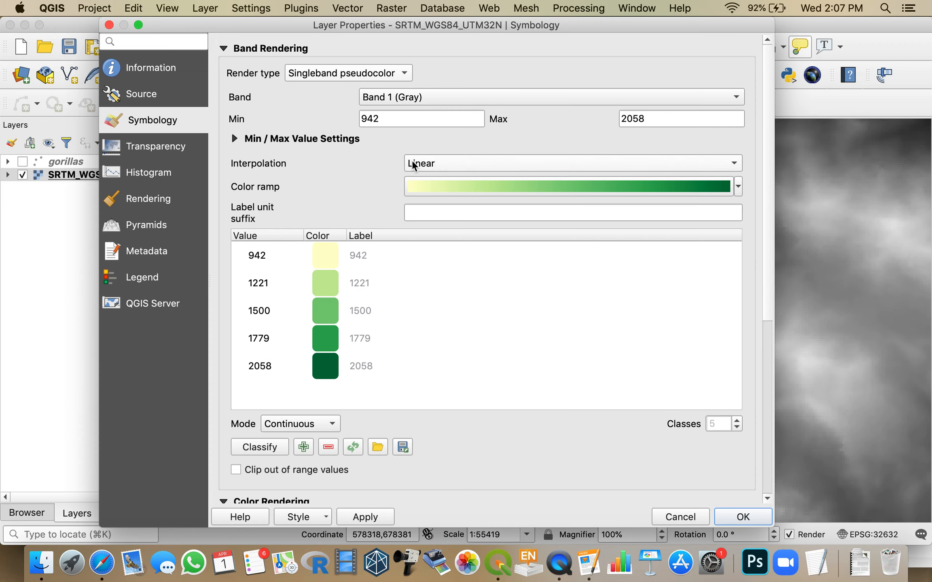
click(739, 186)
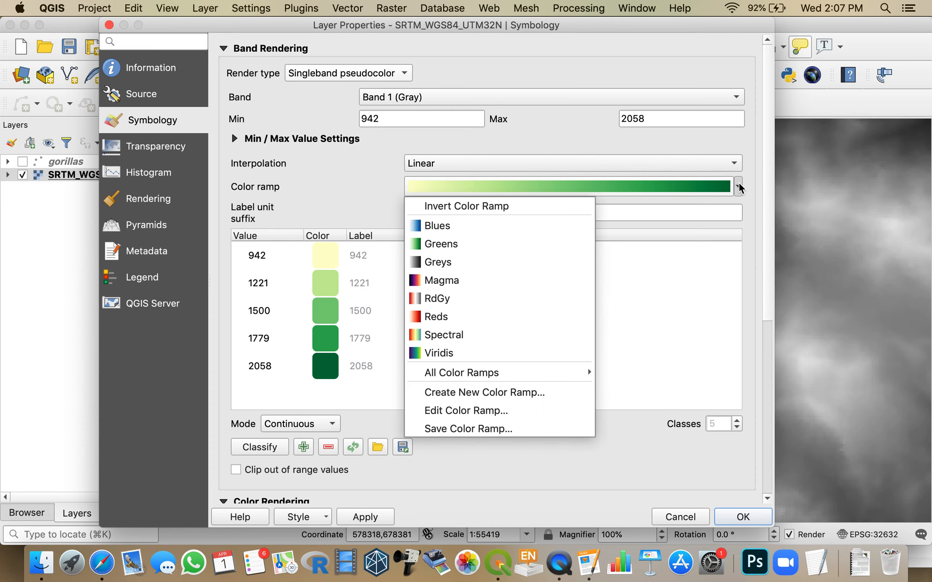
mouse_move(507, 376)
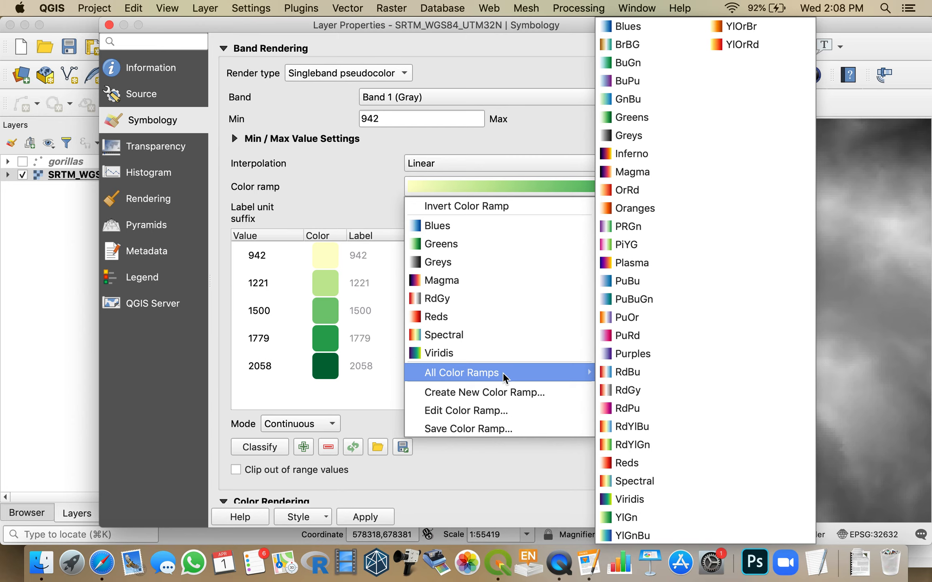
click(483, 394)
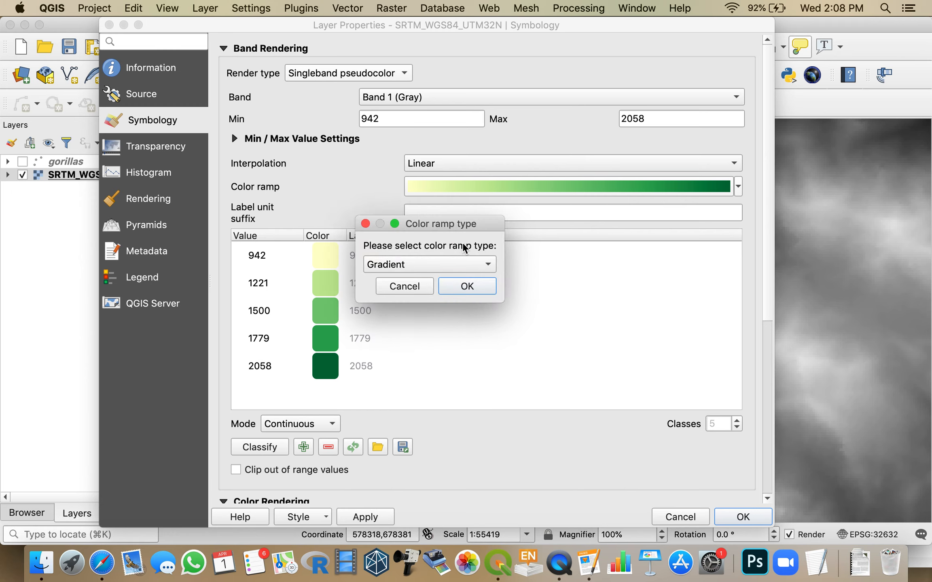
click(464, 265)
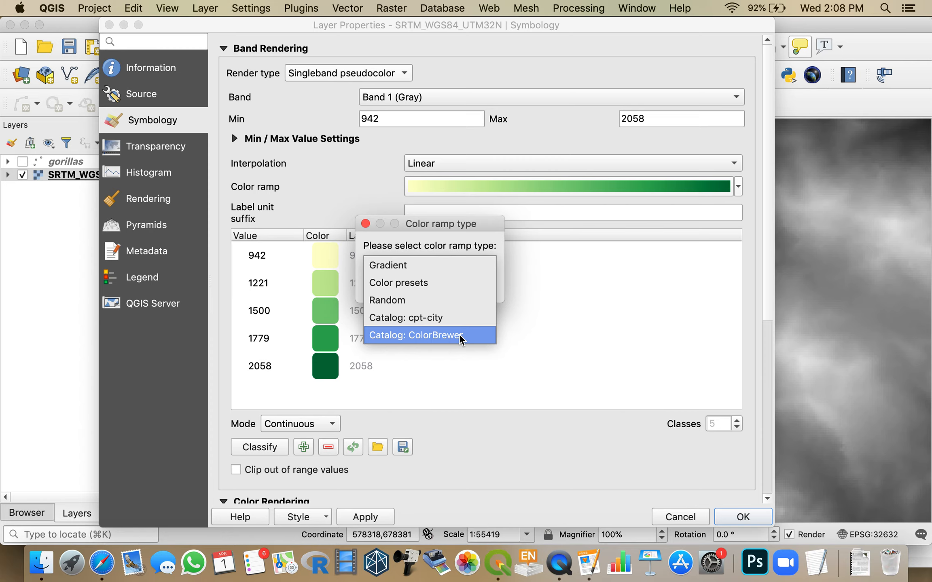
click(416, 326)
click(463, 286)
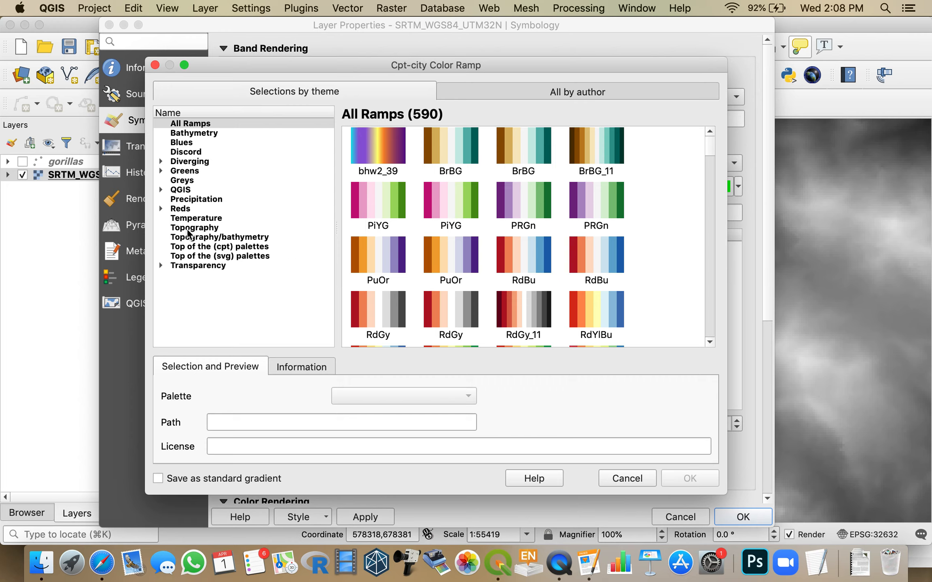
Step: Choose the elevation palette from the Topography theme as the layer's color ramp
click(190, 228)
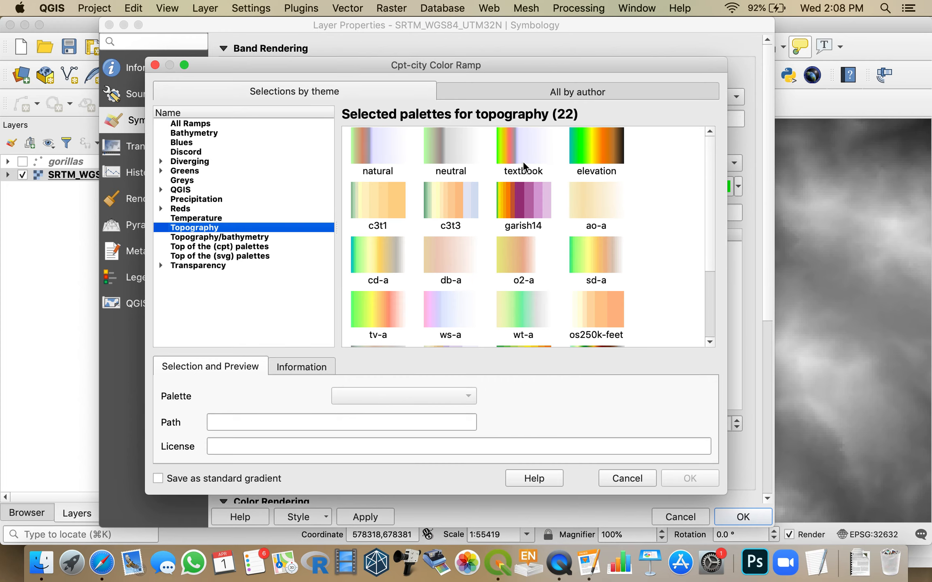
click(600, 152)
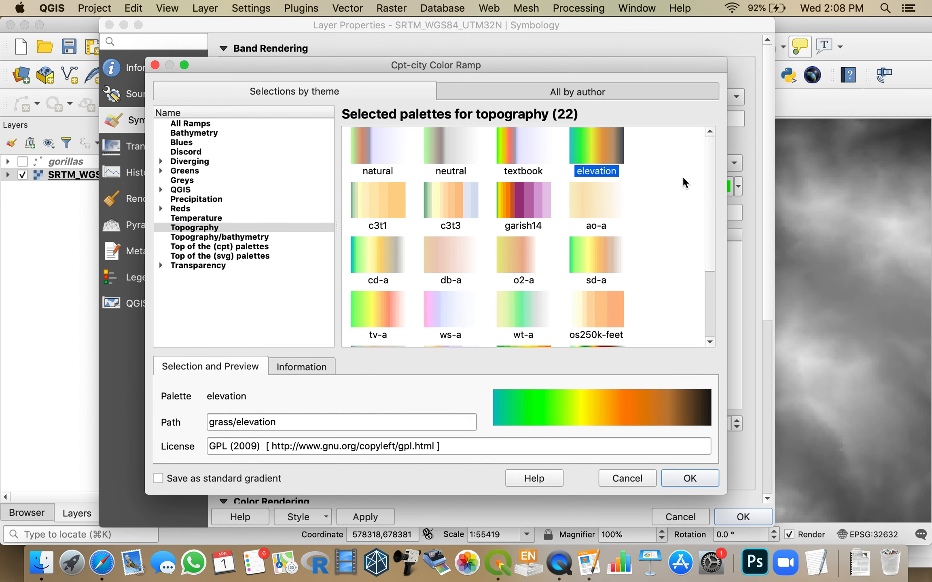
drag(708, 196, 697, 171)
click(688, 478)
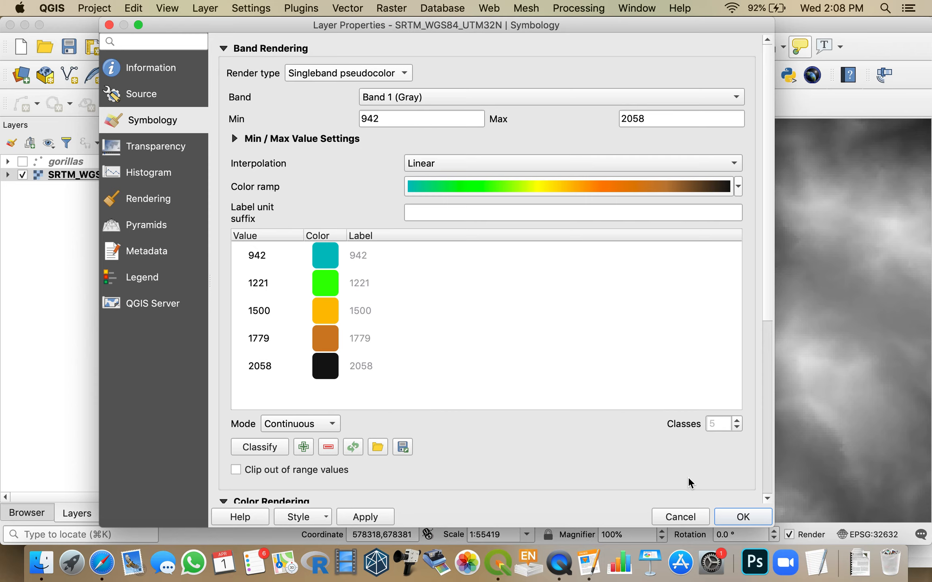
Step: Reclassify the elevation values with the chosen color ramp and apply the symbology to the SRTM layer
click(274, 450)
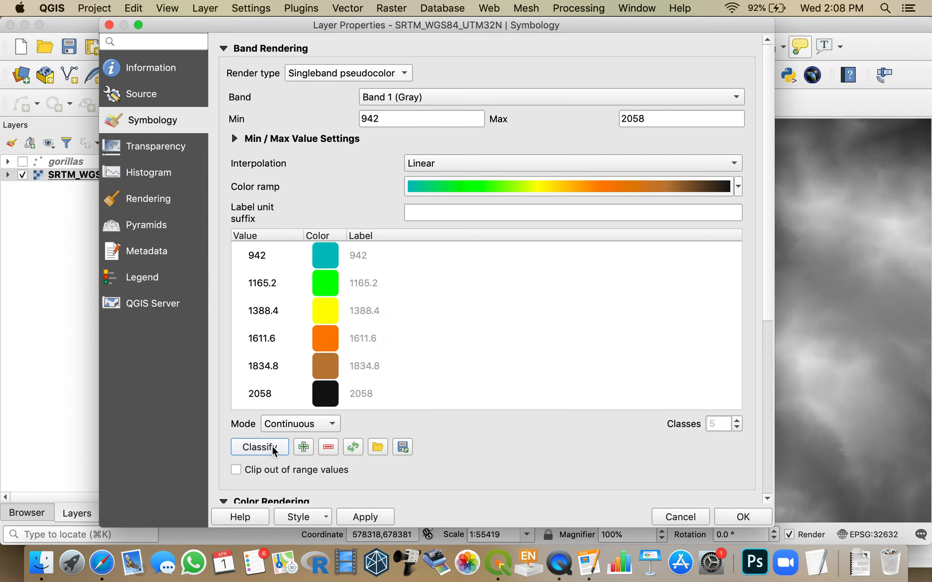
click(382, 524)
click(739, 517)
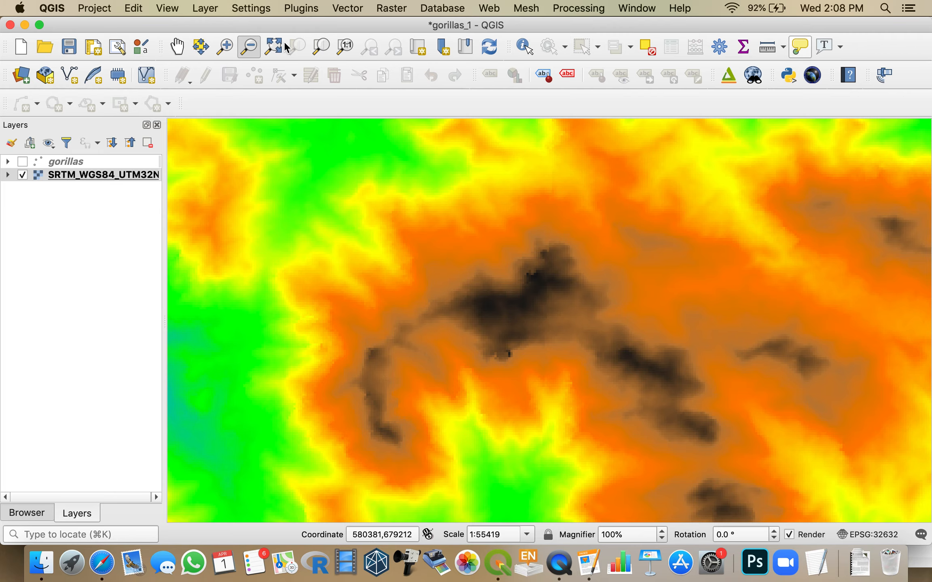
Step: Set up a Hillshade analysis of SRTM_WGS84_UTM32N with the output saved as Hillshade.tif in the Temp folder, replacing the existing file
click(449, 222)
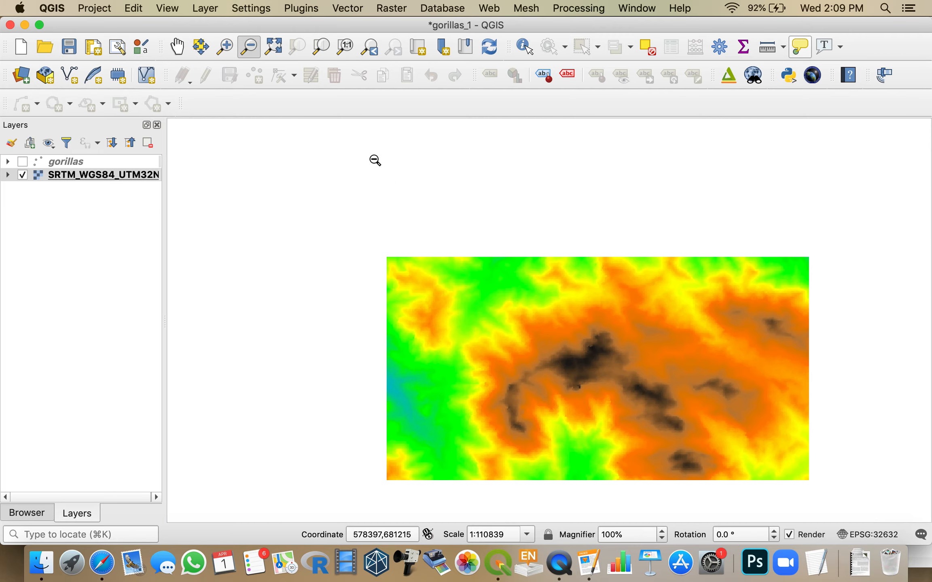
click(271, 46)
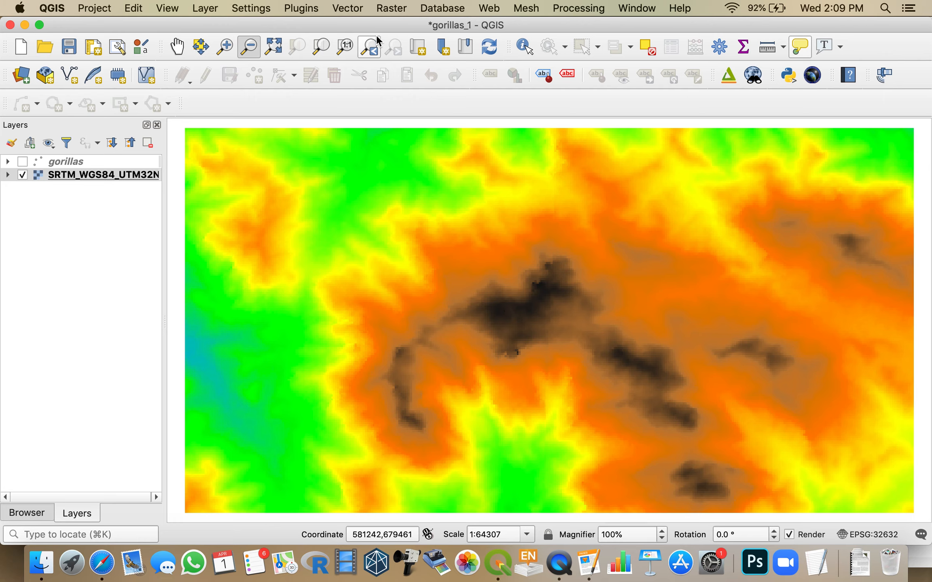
click(386, 9)
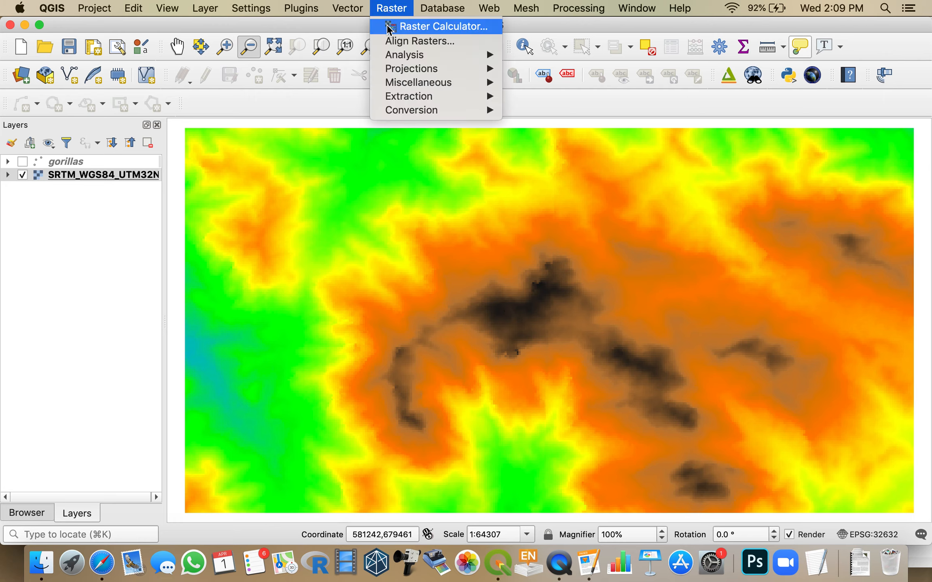
mouse_move(397, 55)
click(540, 148)
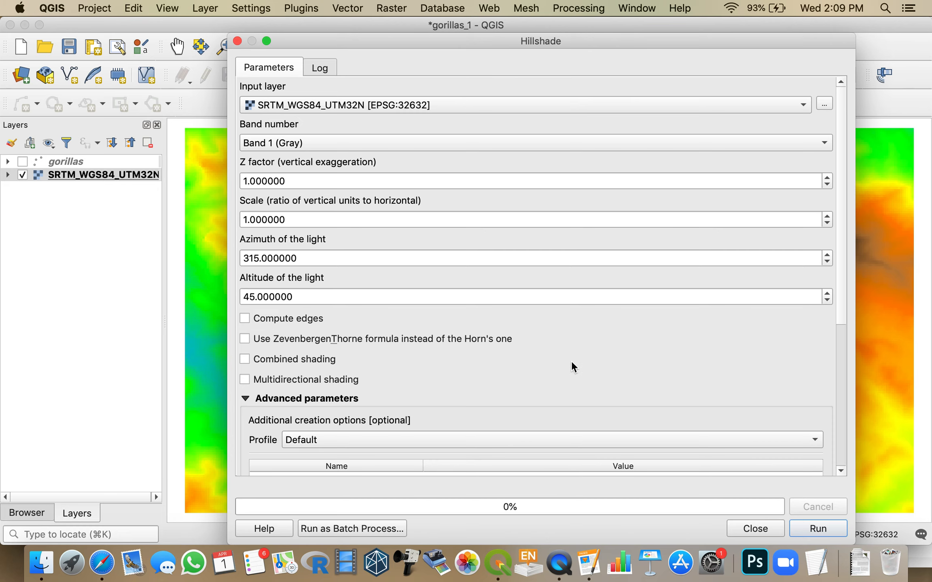
scroll(571, 361, down, 5)
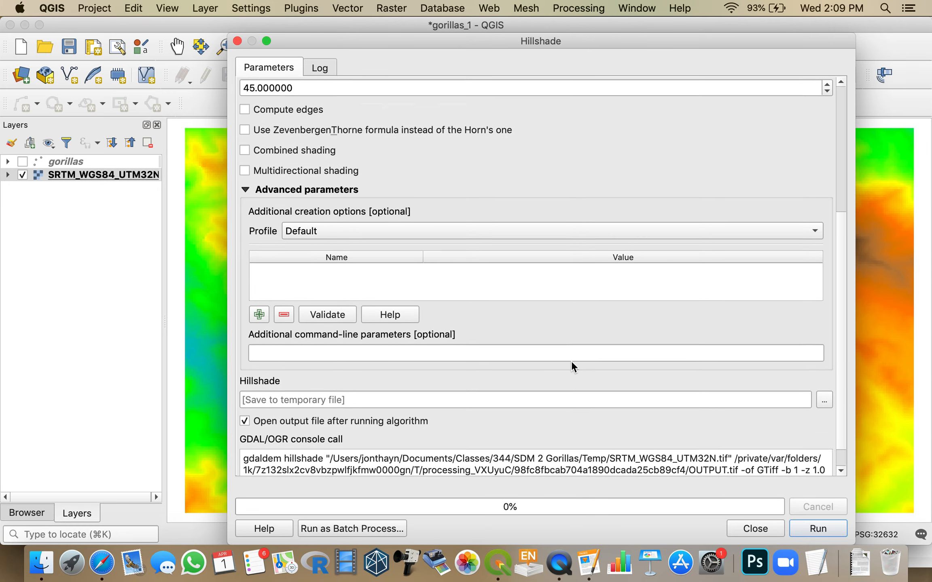
scroll(571, 361, down, 1)
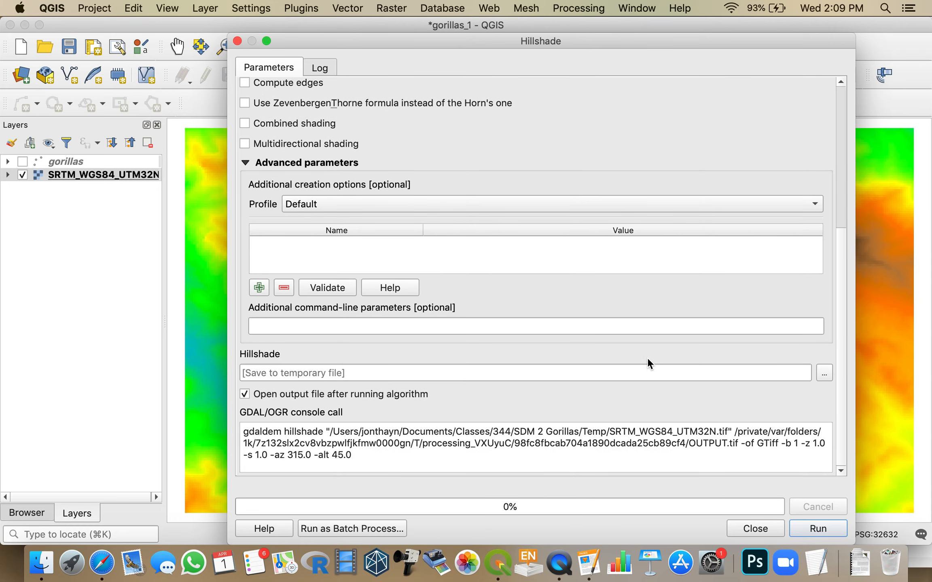
click(823, 370)
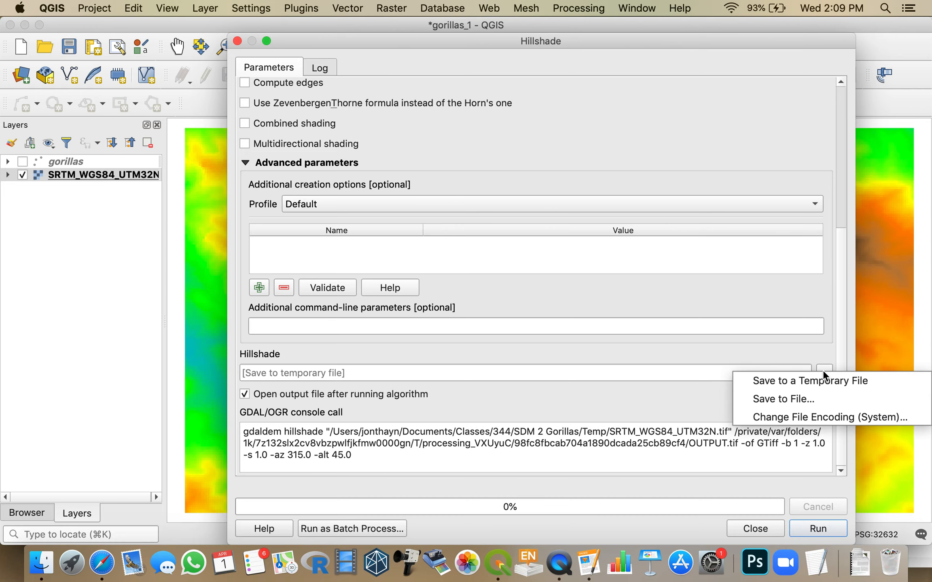
click(813, 399)
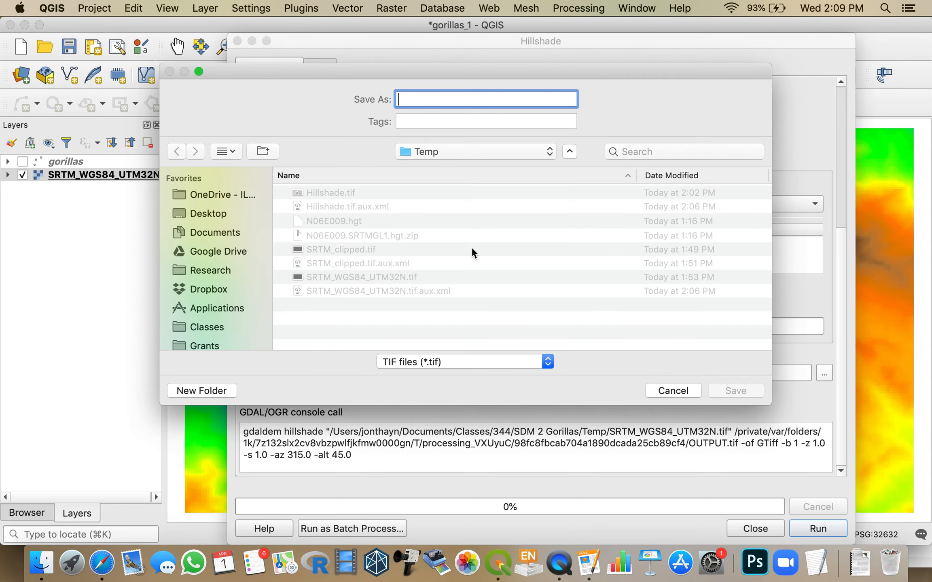
click(333, 190)
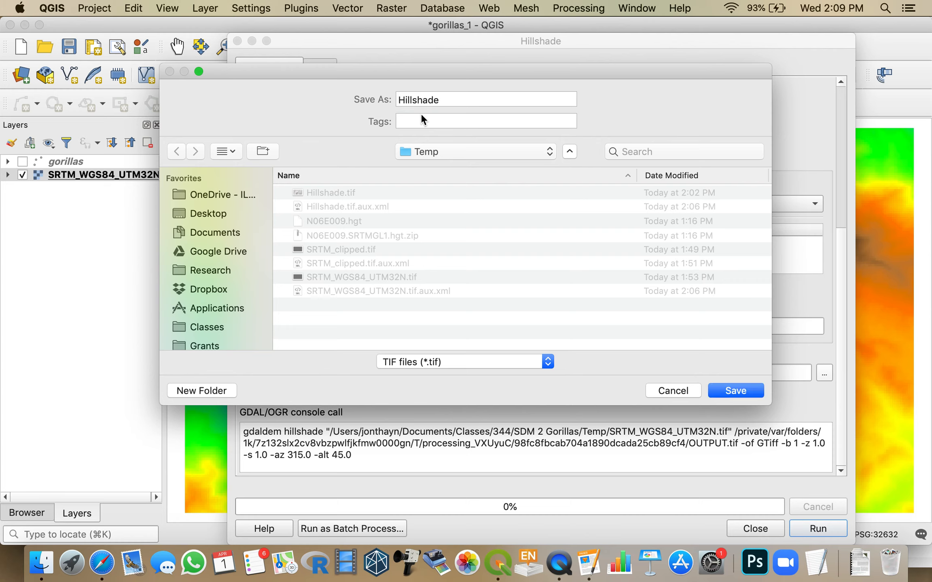
click(737, 391)
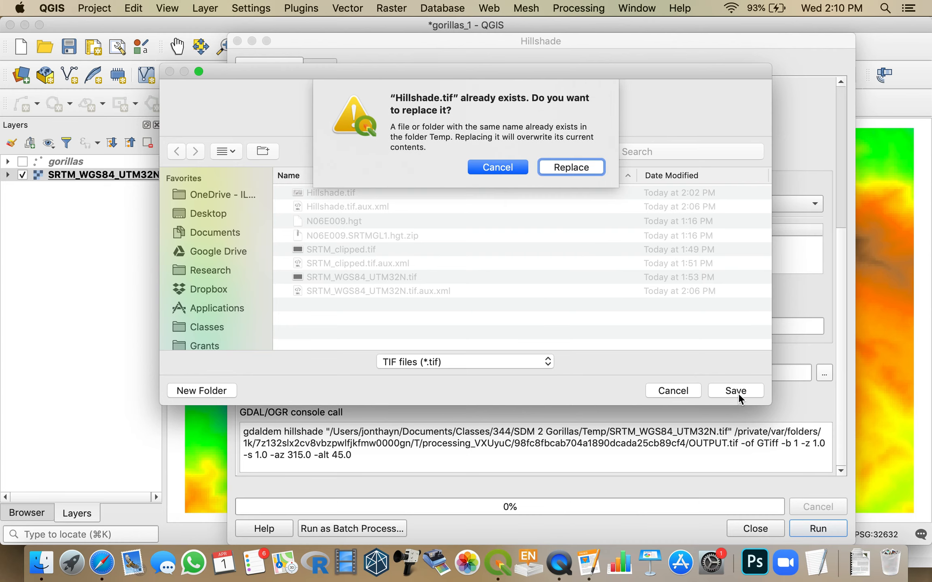
click(566, 167)
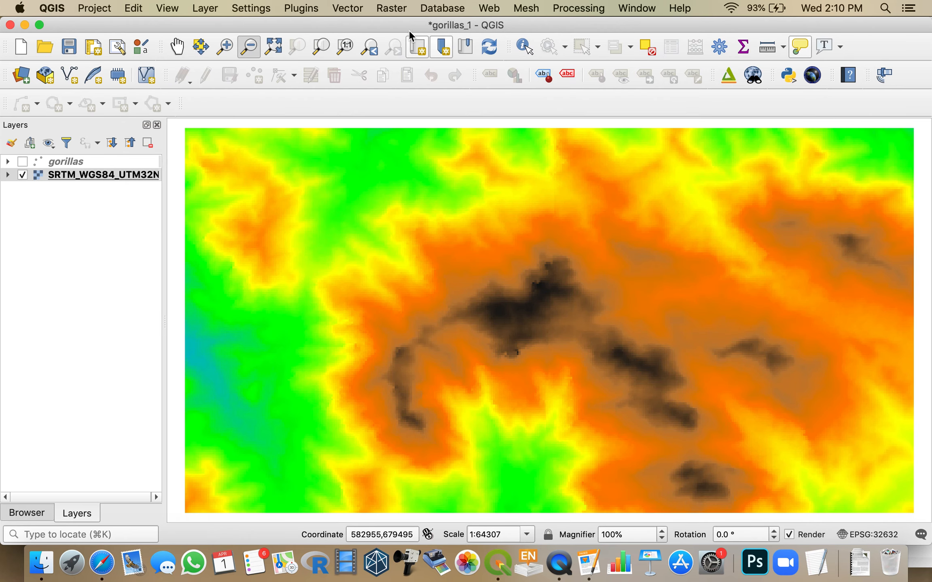
Step: Run the Hillshade algorithm and move the Hillshade layer beneath SRTM_WGS84_UTM32N in the layer order
drag(405, 26, 409, 298)
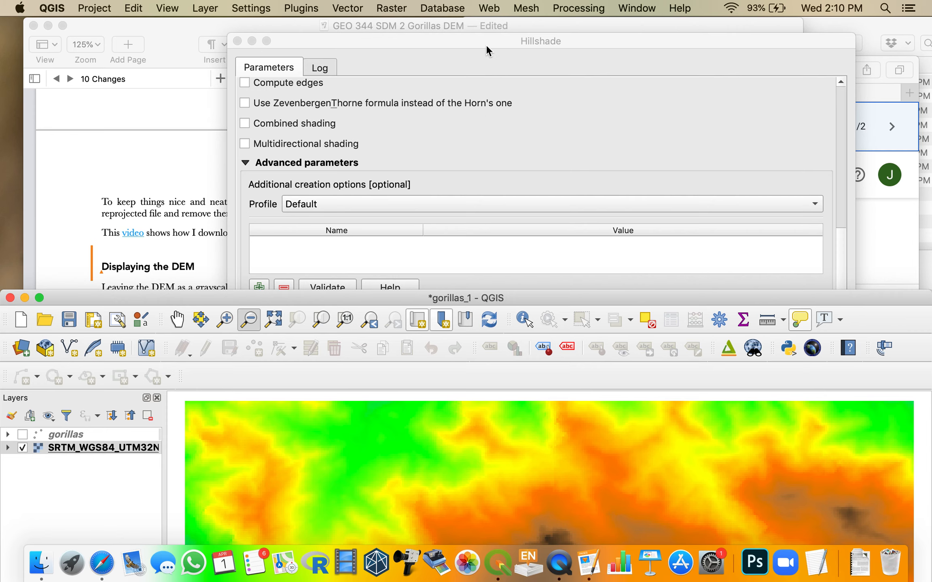
click(485, 44)
click(811, 527)
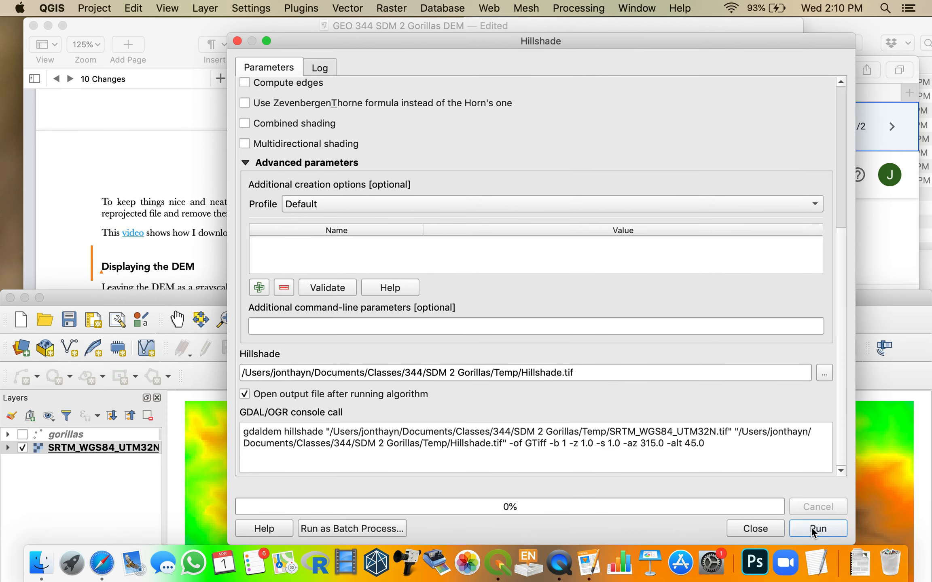
click(768, 528)
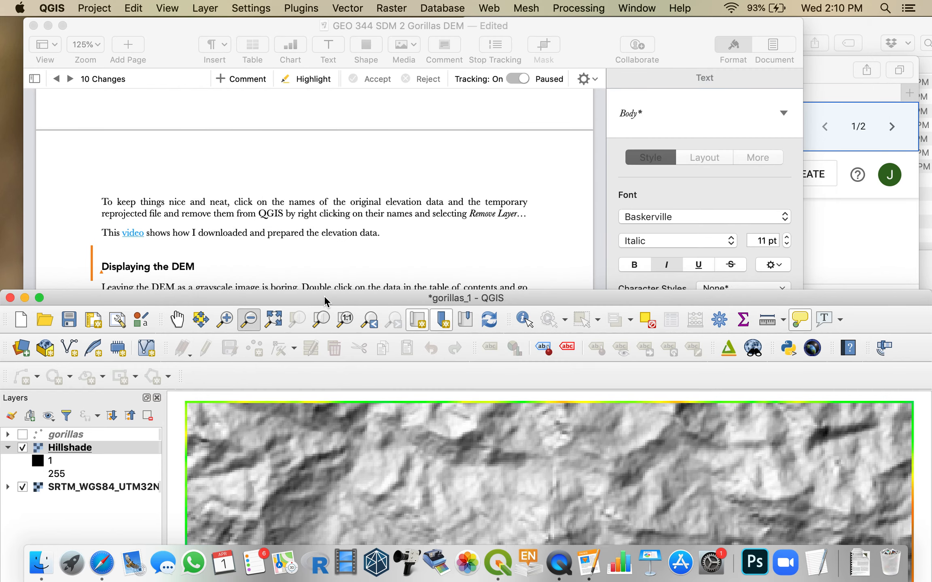
drag(329, 298, 346, 23)
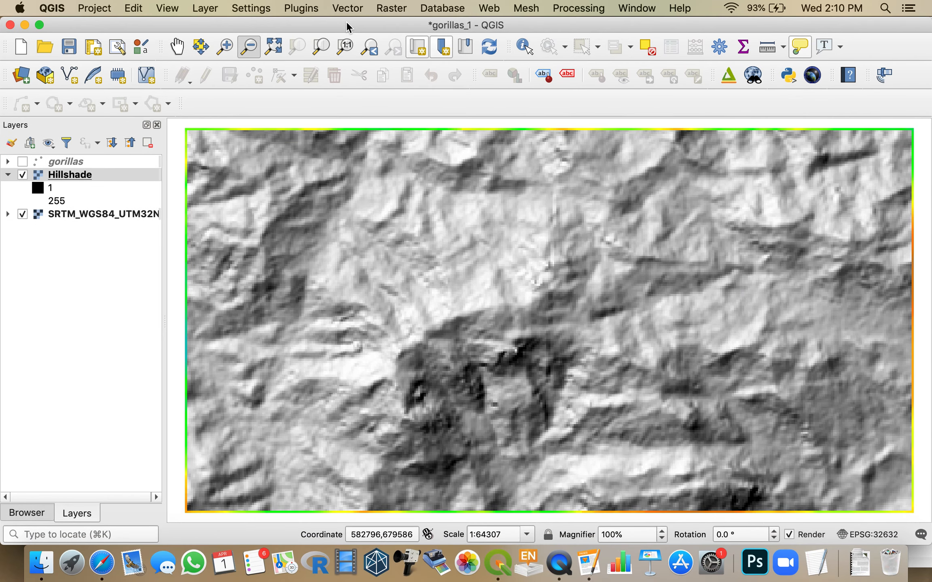
click(75, 176)
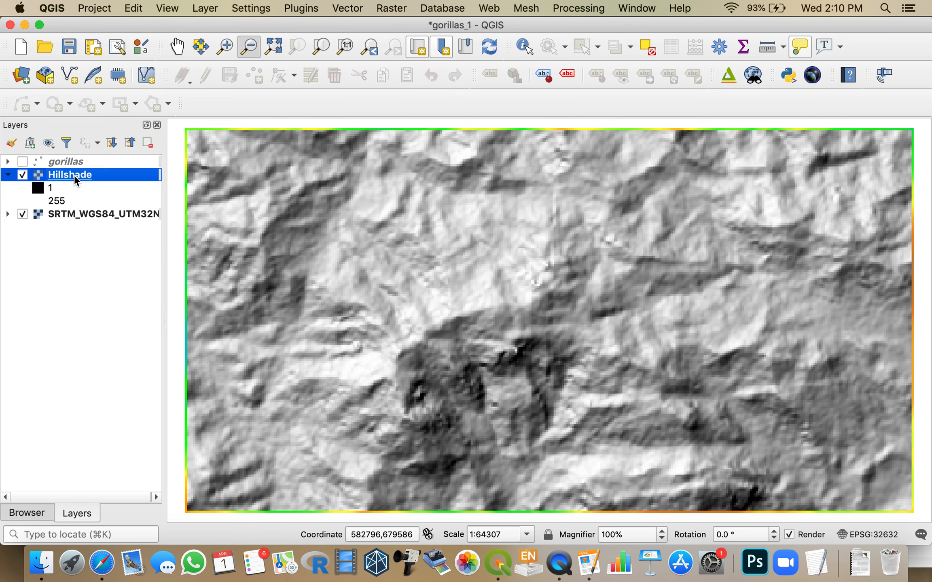
drag(75, 178, 73, 235)
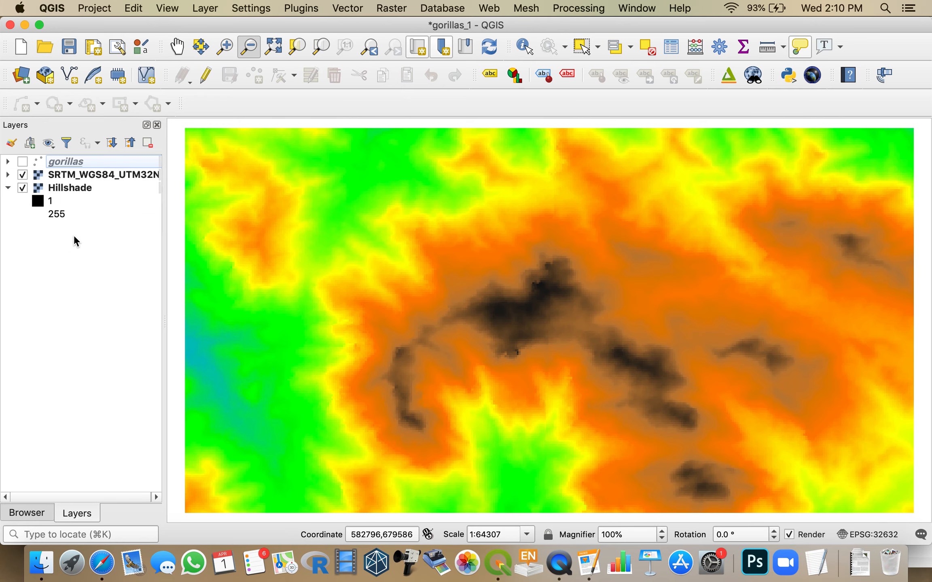
Step: Reduce the global opacity of SRTM_WGS84_UTM32N to about 54.8% and apply it so the hillshade shows through
click(68, 175)
double_click(70, 177)
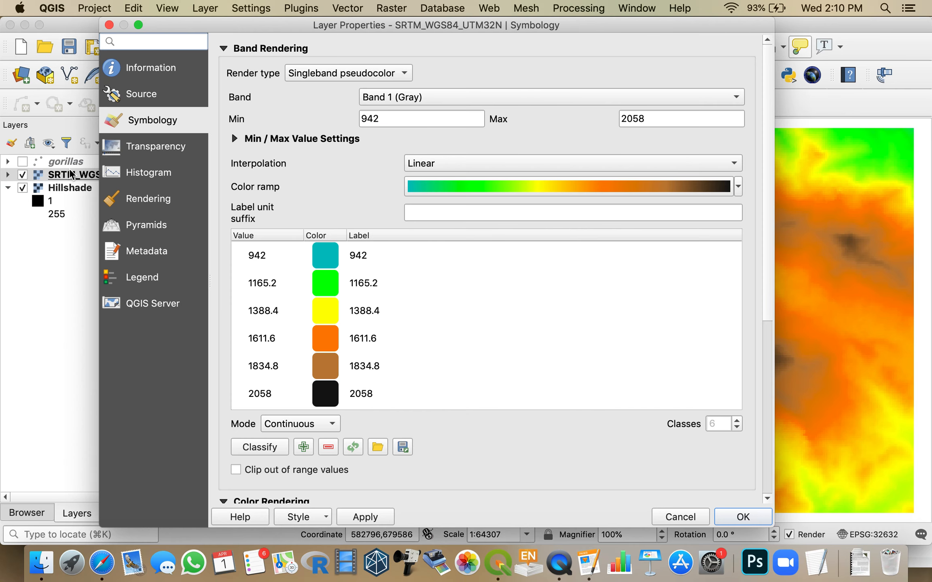
click(139, 147)
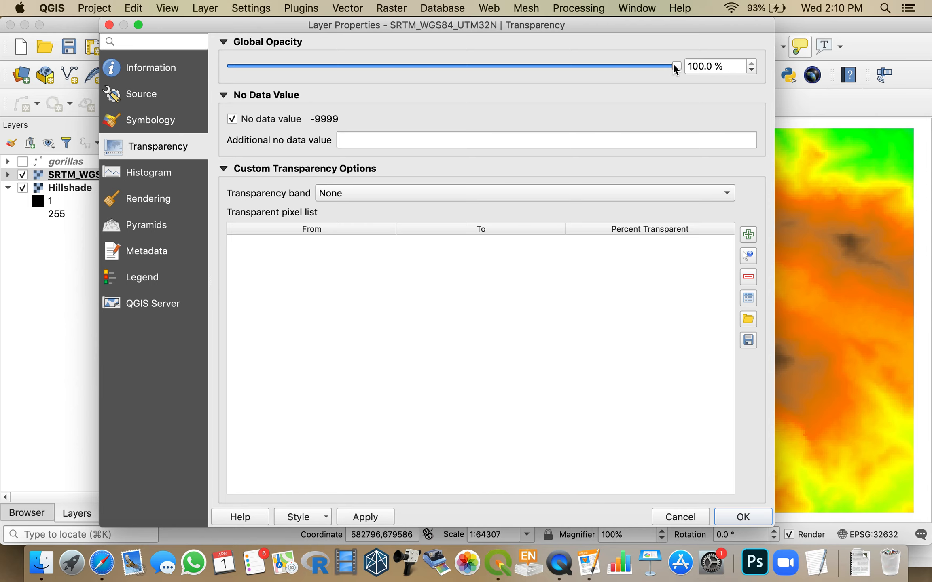
drag(675, 69, 472, 72)
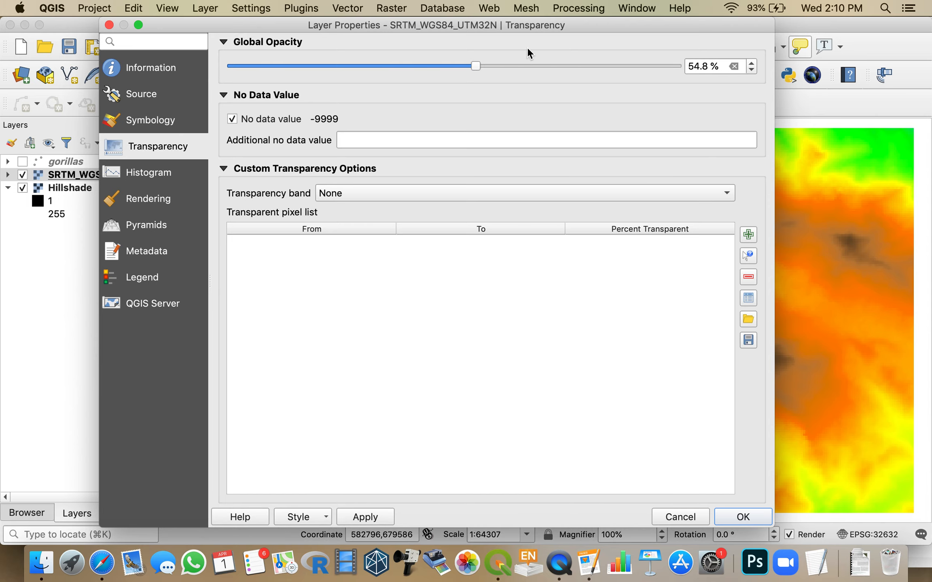
drag(597, 19, 480, 19)
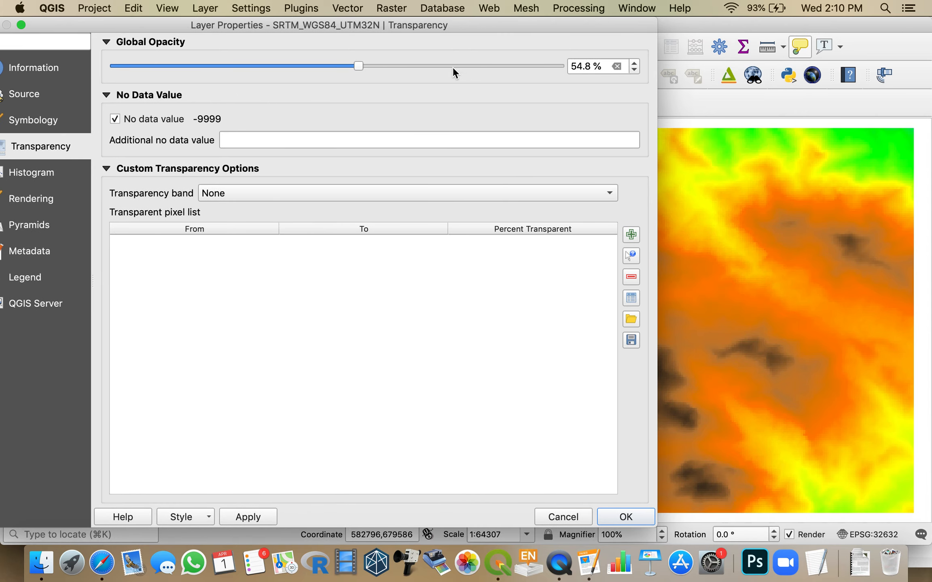
click(257, 519)
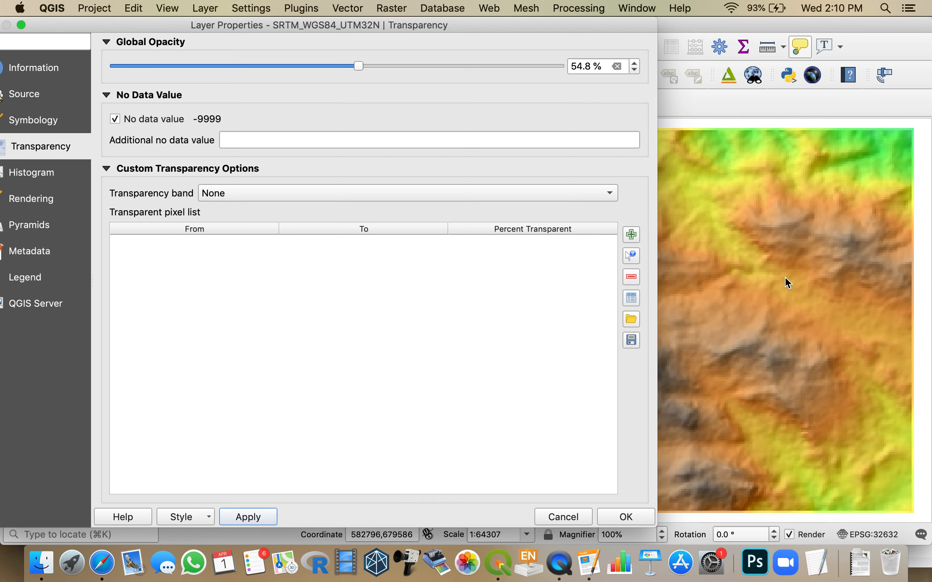
Step: Restore the SRTM layer's global opacity to 100% and apply the change
drag(358, 65, 578, 65)
drag(516, 17, 729, 18)
click(469, 518)
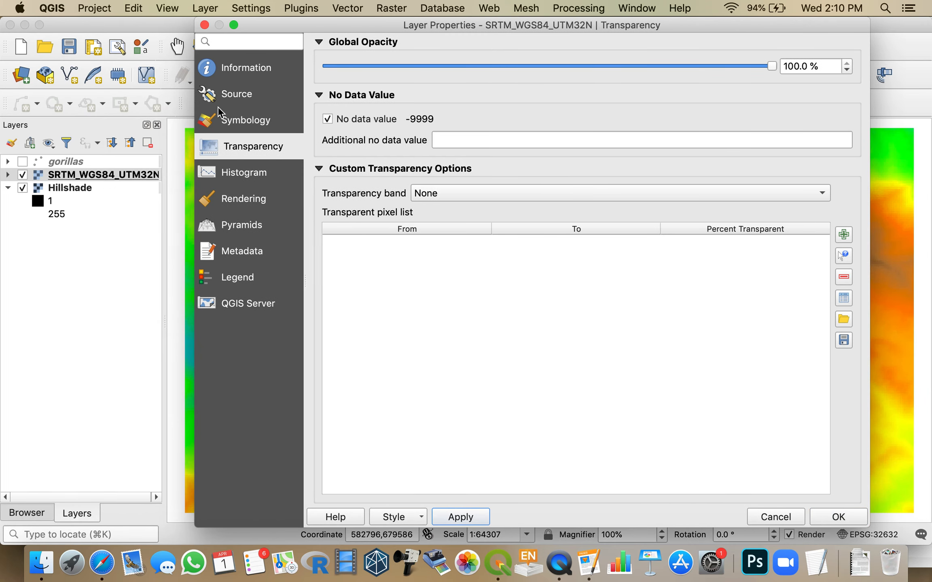
Step: Set the color rendering blending mode of SRTM_WGS84_UTM32N to Multiply, apply it and close the layer properties
click(234, 121)
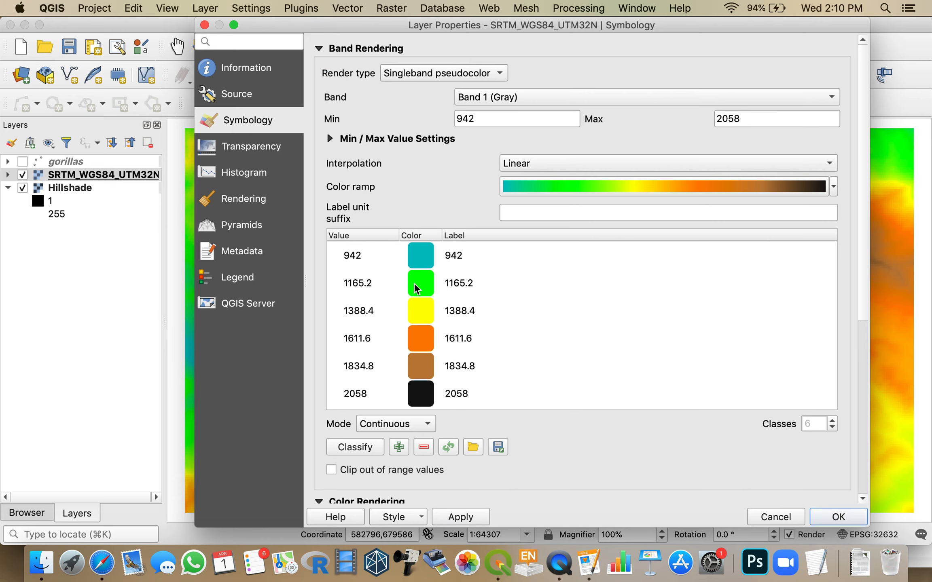
scroll(414, 279, down, 2)
scroll(413, 282, down, 6)
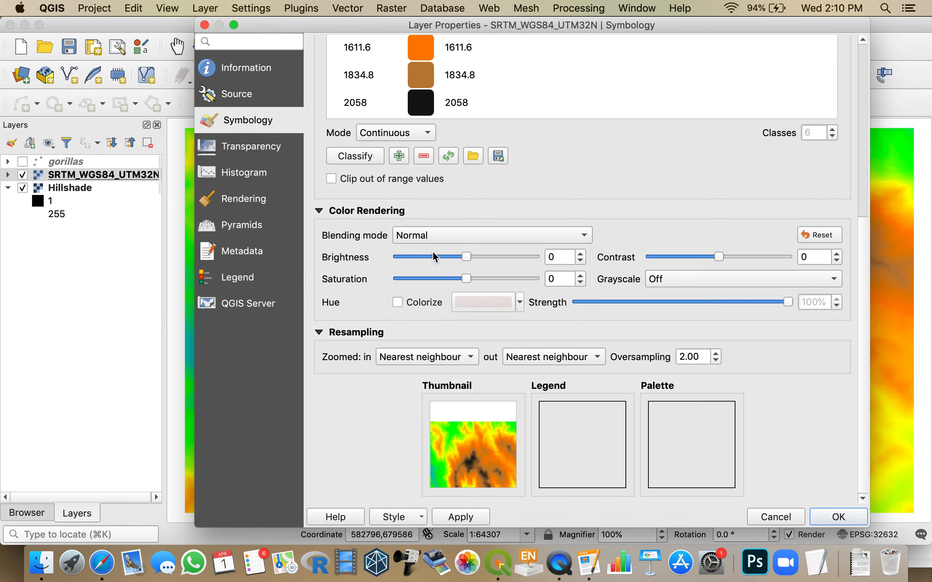
click(436, 235)
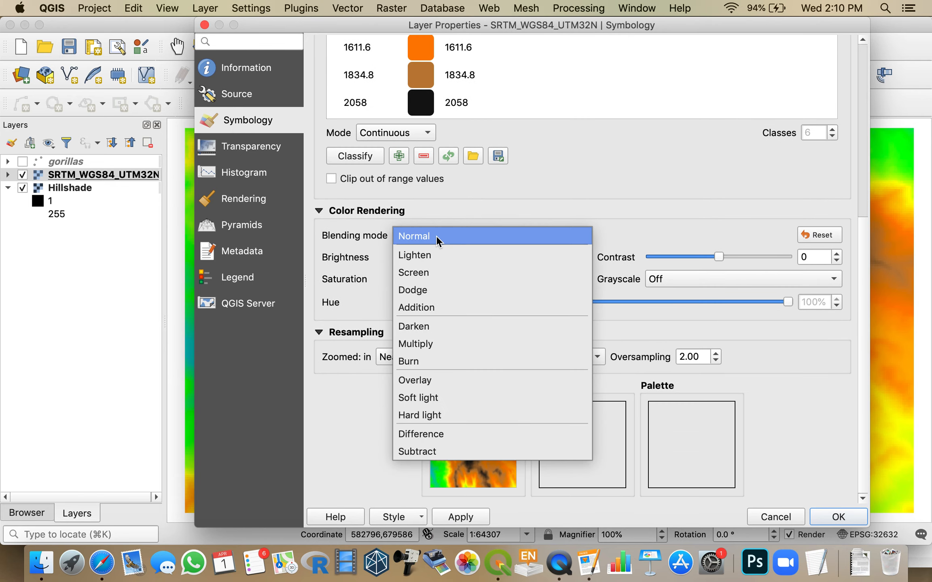
click(431, 345)
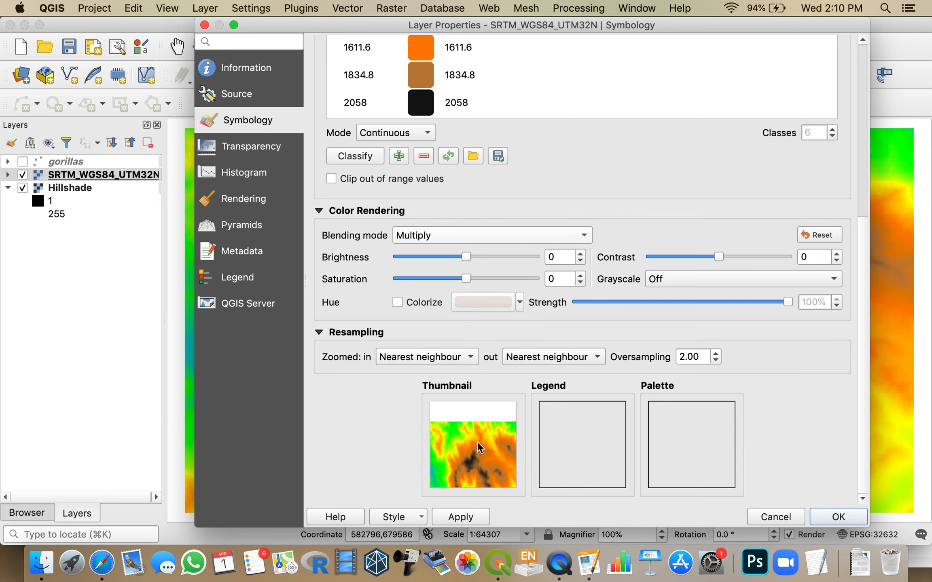
click(460, 517)
click(479, 520)
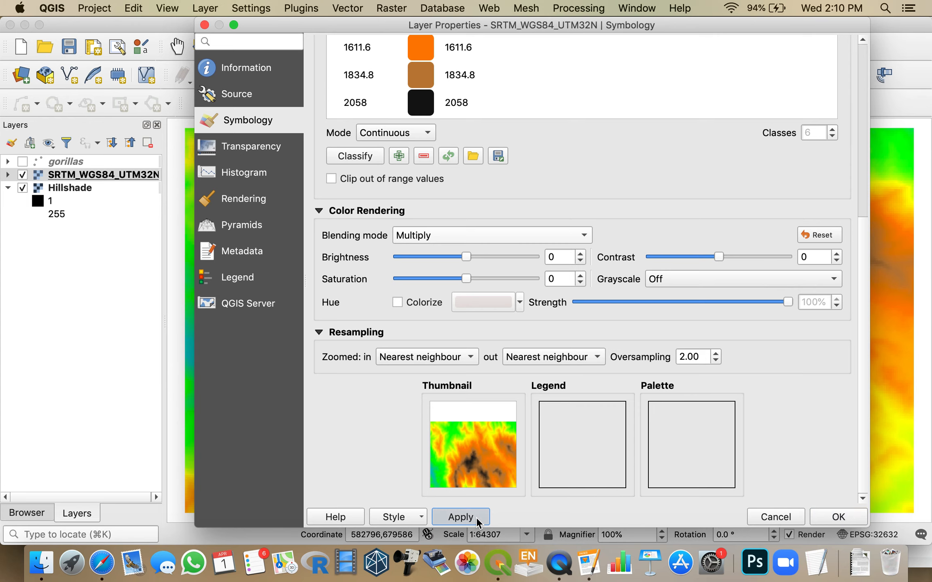
click(829, 517)
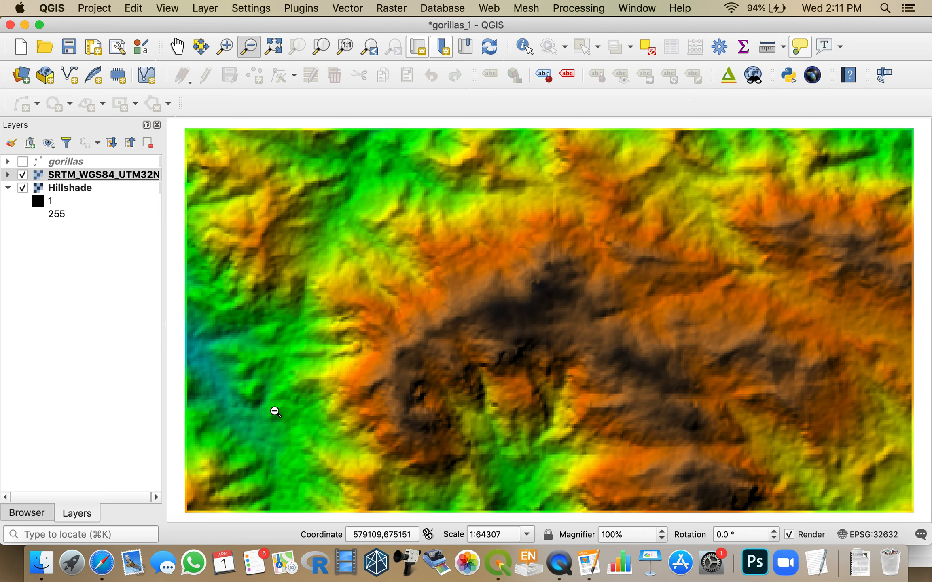
key(super+Tab)
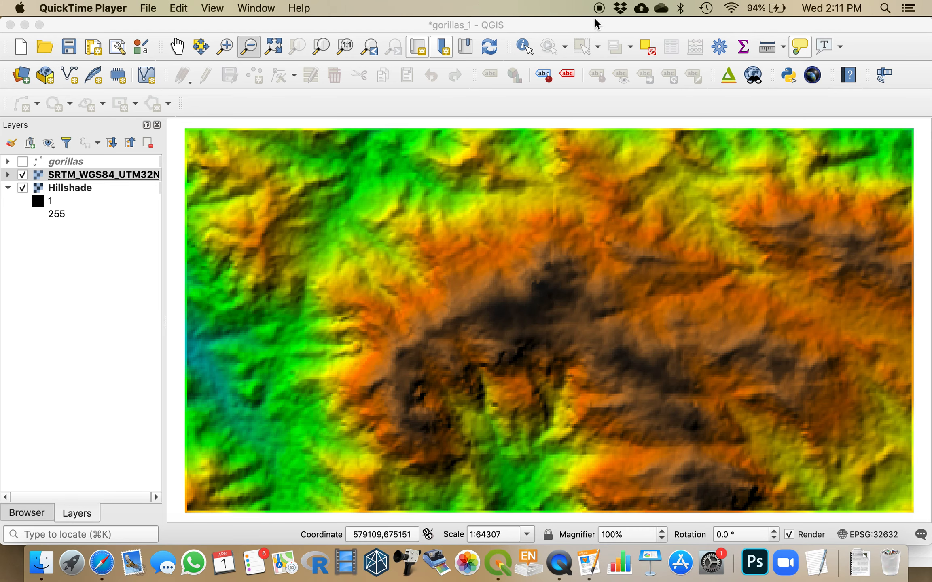